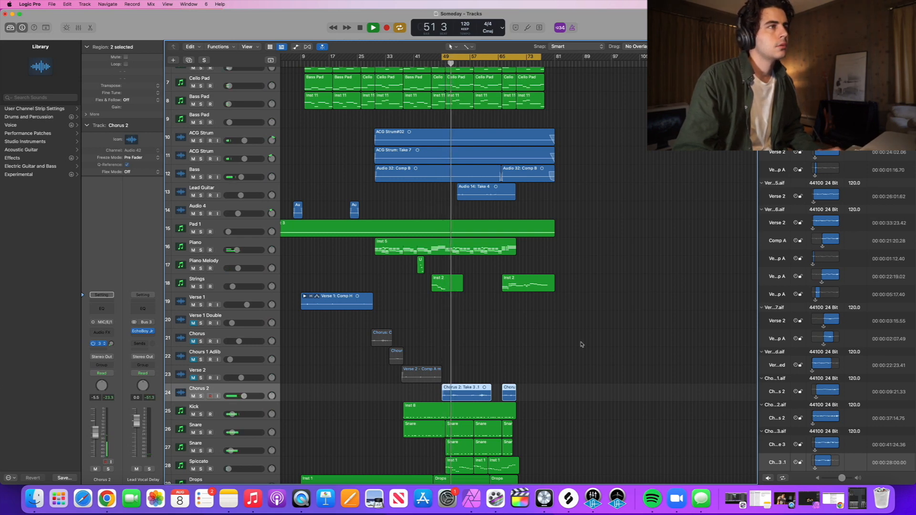
# Listen through the looped Chorus 2 section without the delay throw, stopping playback near bar 63.
pyautogui.scroll(-1, 581, 344)
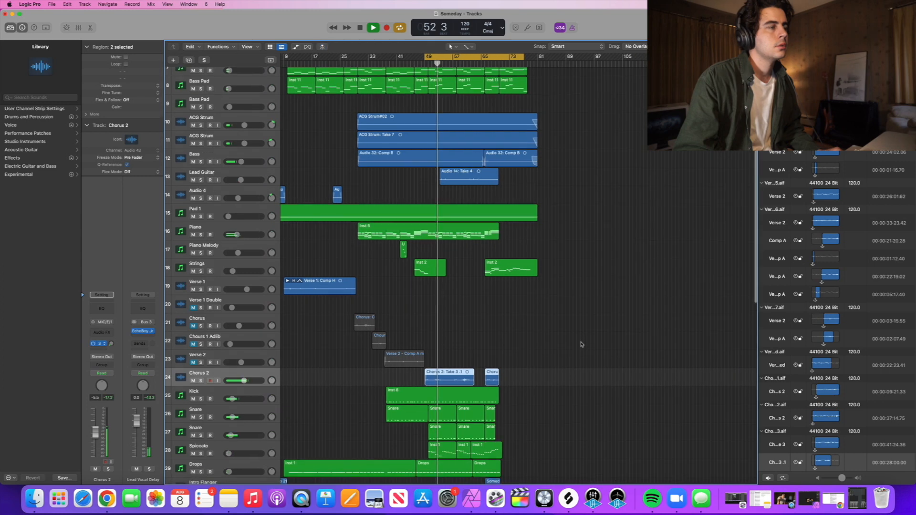
pyautogui.hscroll(-1, 581, 344)
pyautogui.scroll(-1, 581, 344)
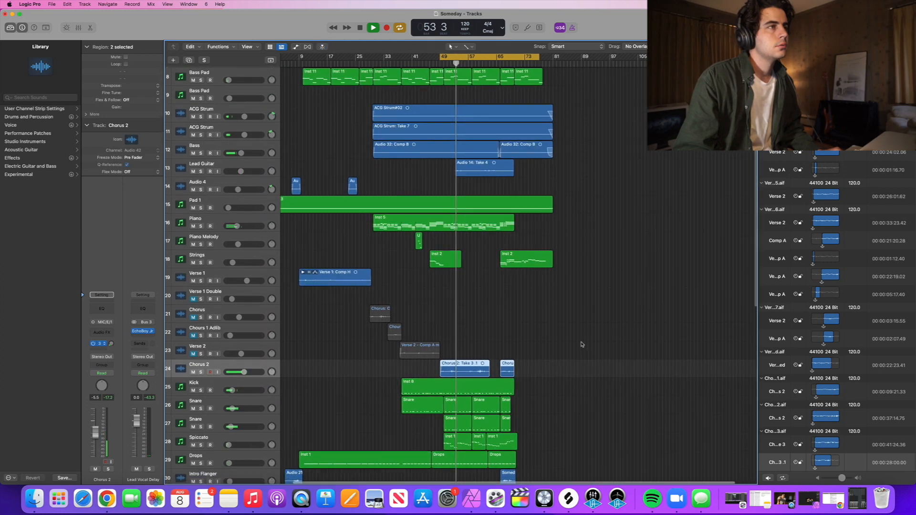
pyautogui.scroll(1, 581, 344)
pyautogui.hscroll(1, 581, 344)
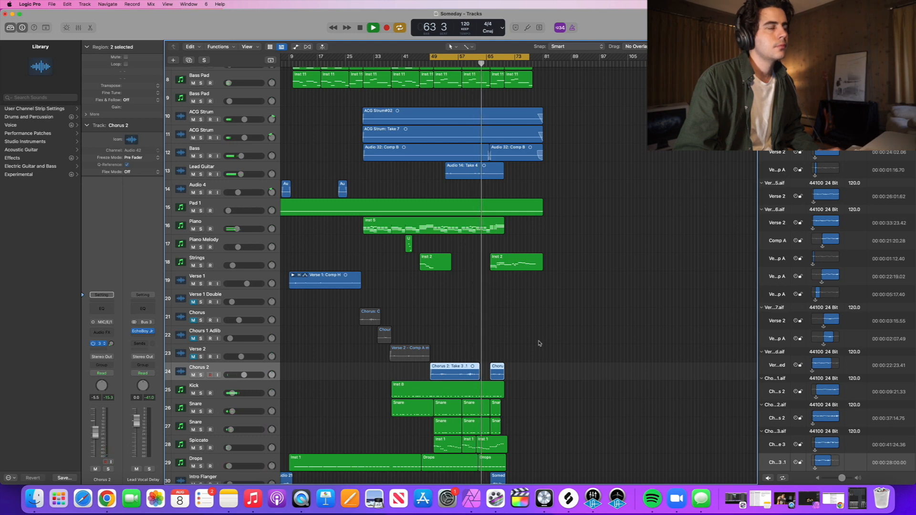
pyautogui.press('space')
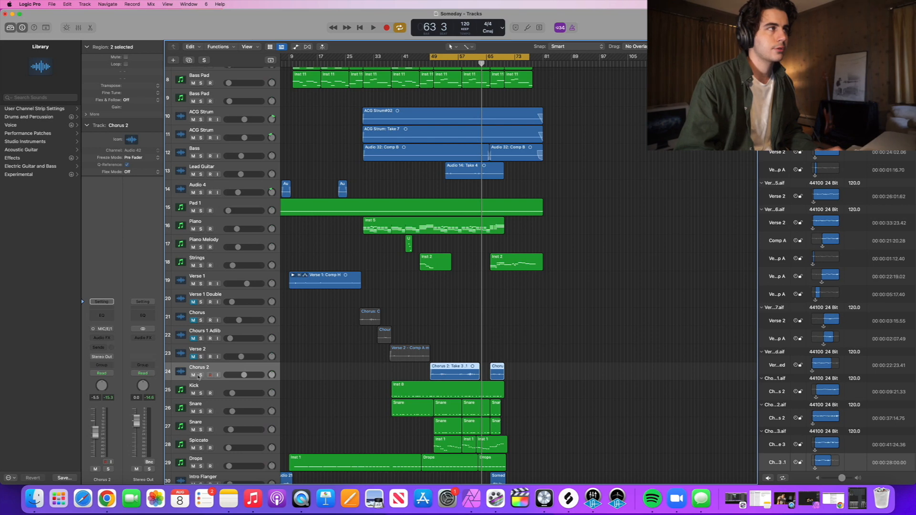
# Add a send to Bus 10 on the Chorus 2 track.
pyautogui.click(102, 350)
pyautogui.moveTo(109, 361)
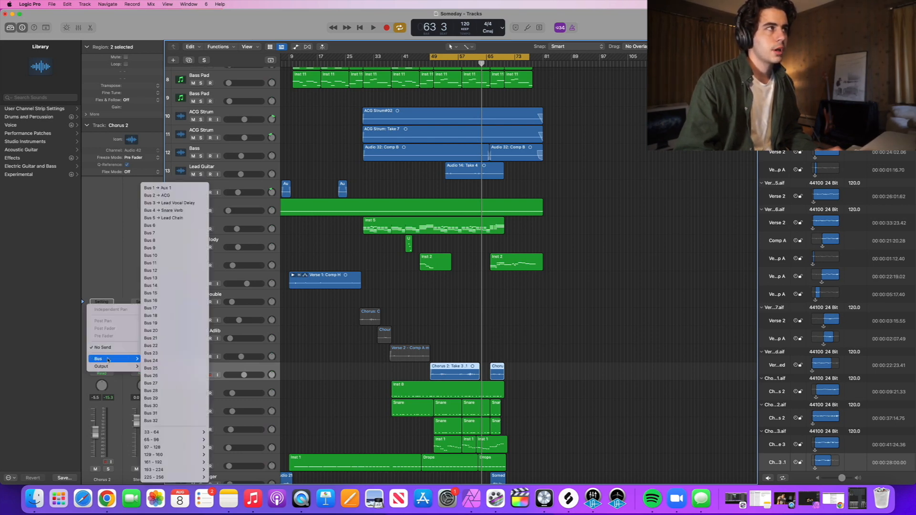
pyautogui.click(167, 258)
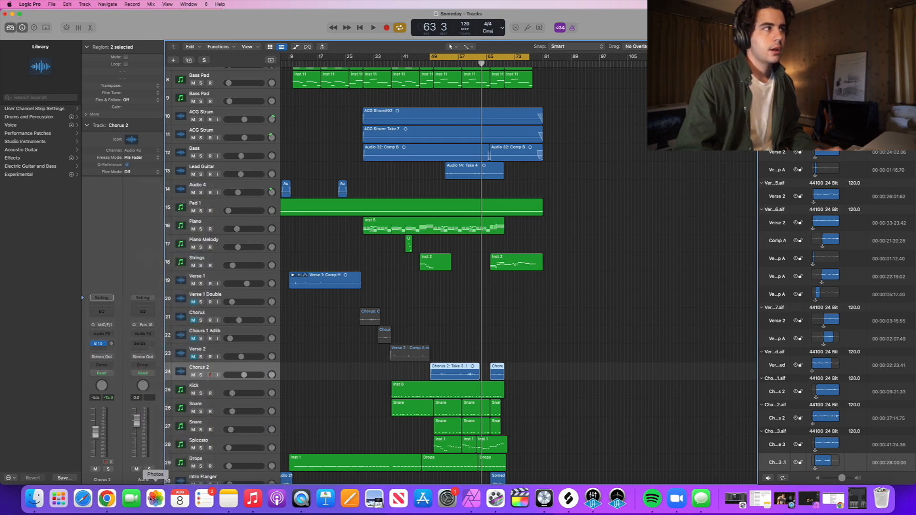
# Rename the aux channel fed by Bus 10 as Delay Throw.
pyautogui.doubleClick(145, 480)
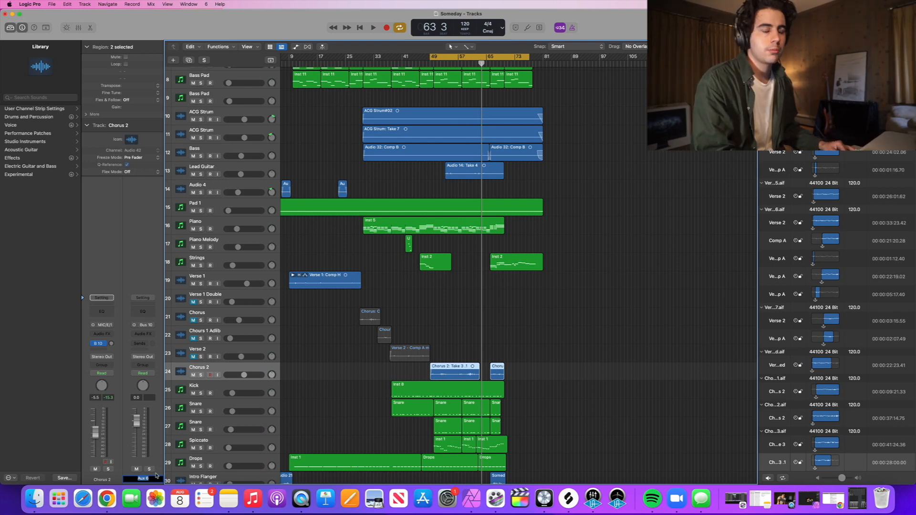
pyautogui.write('Dela')
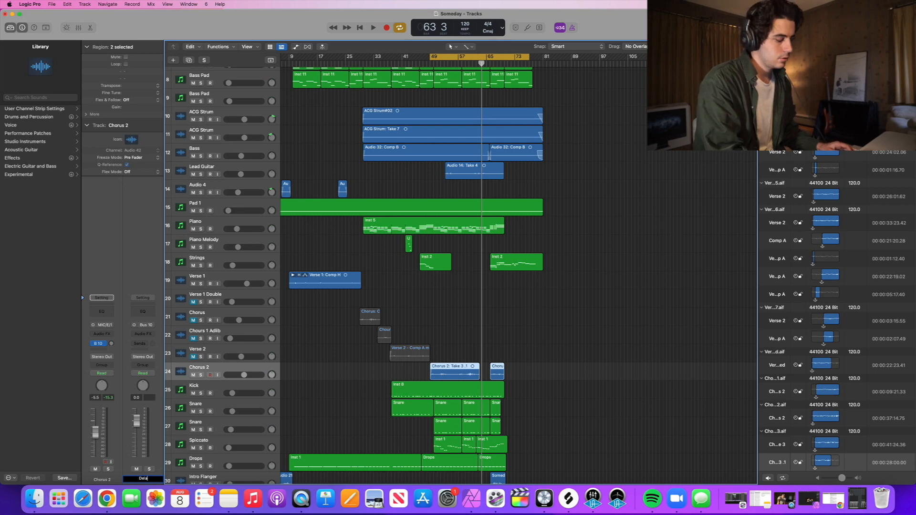
pyautogui.write('y Throw')
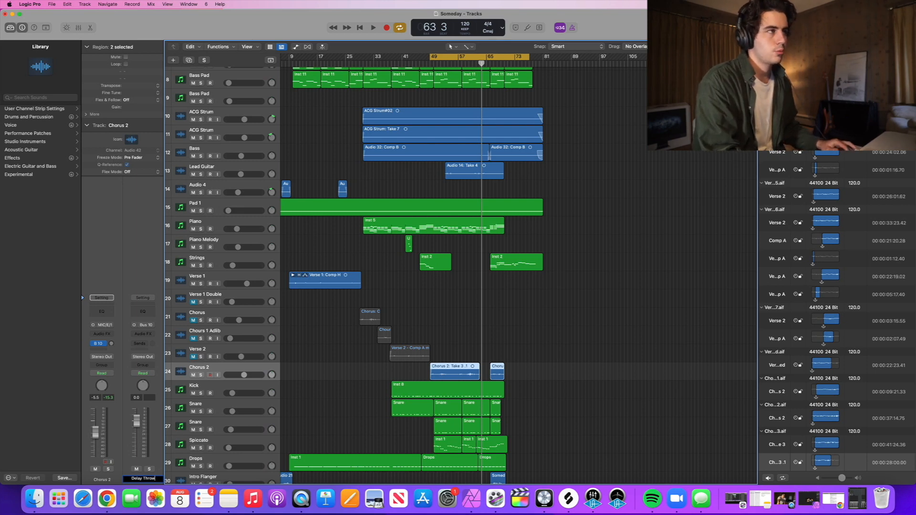
pyautogui.press('Return')
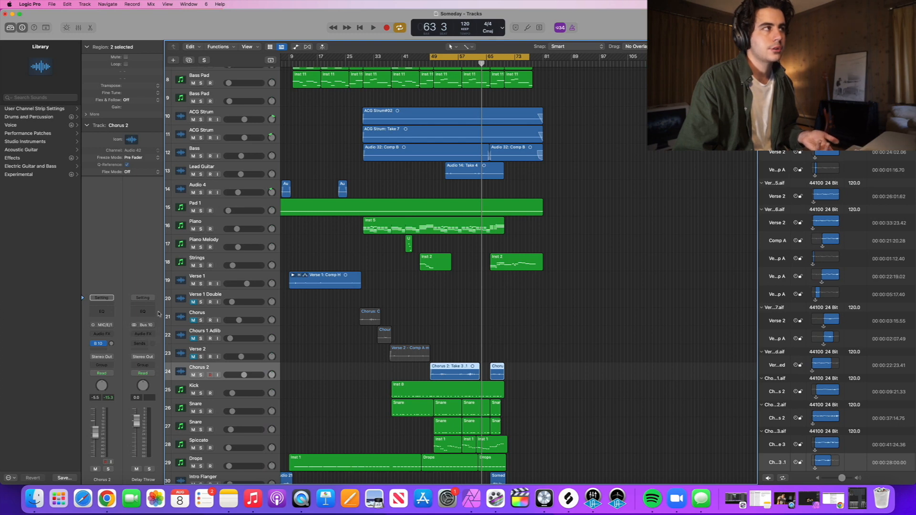
# Insert a stereo Echo plug-in on the Delay Throw aux with 62% feedback and a 1/4 note delay.
pyautogui.click(147, 335)
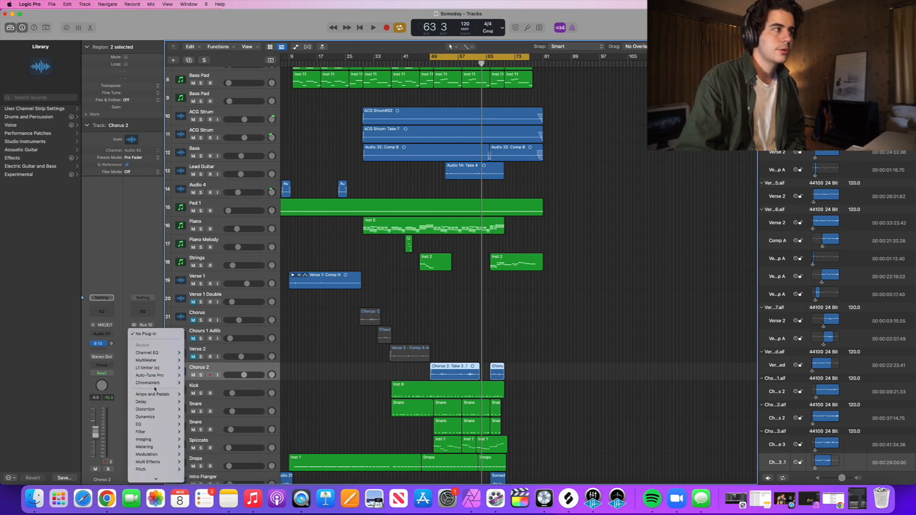
pyautogui.moveTo(168, 478)
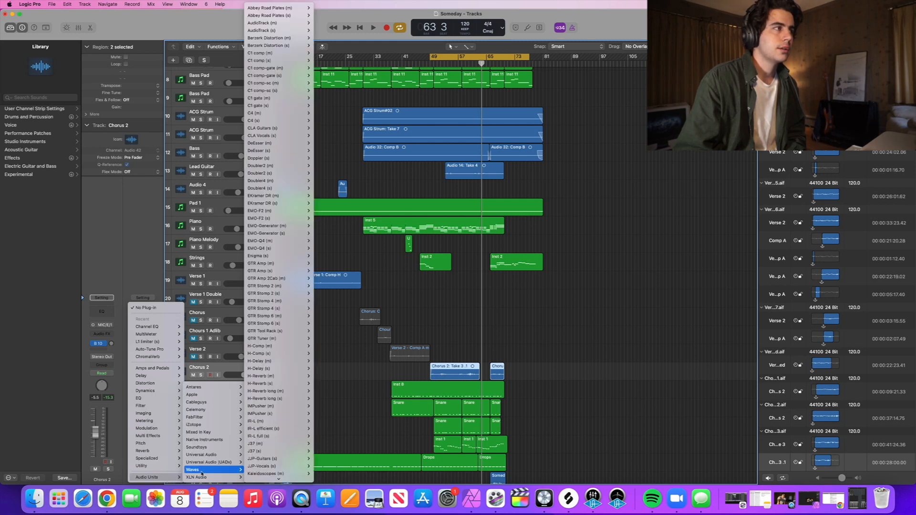
pyautogui.moveTo(157, 379)
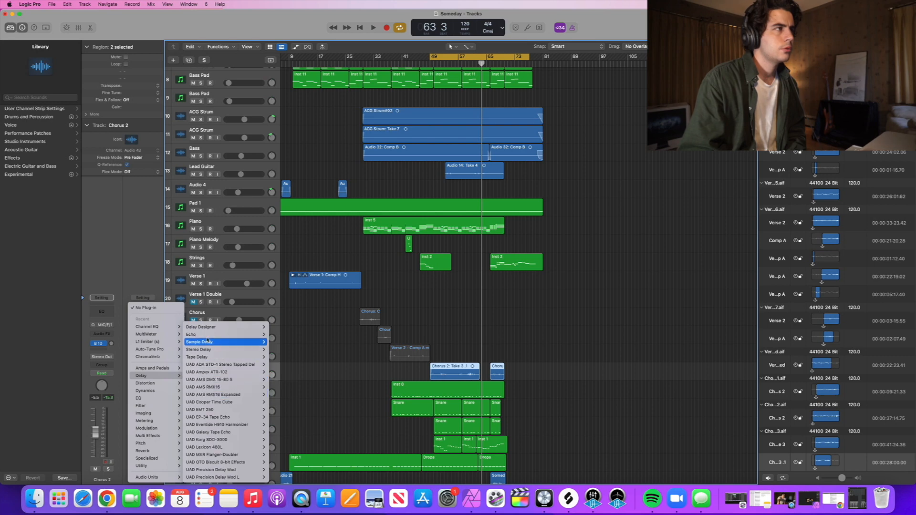
pyautogui.moveTo(213, 327)
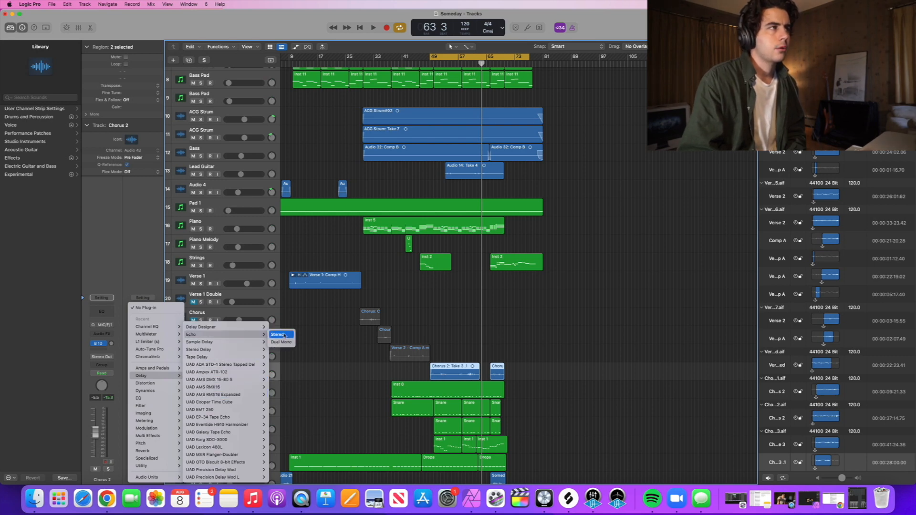
pyautogui.click(278, 334)
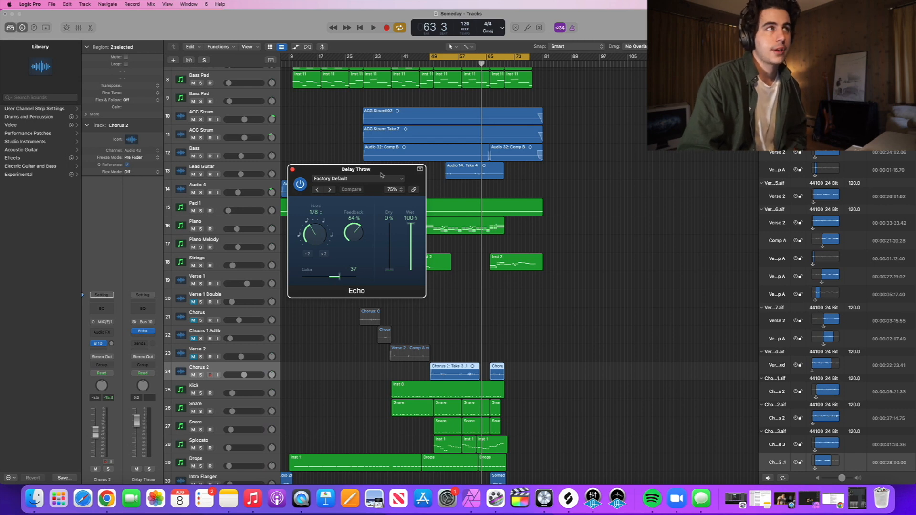
pyautogui.moveTo(354, 233)
pyautogui.mouseDown()
pyautogui.moveTo(355, 263)
pyautogui.moveTo(359, 245)
pyautogui.mouseUp()
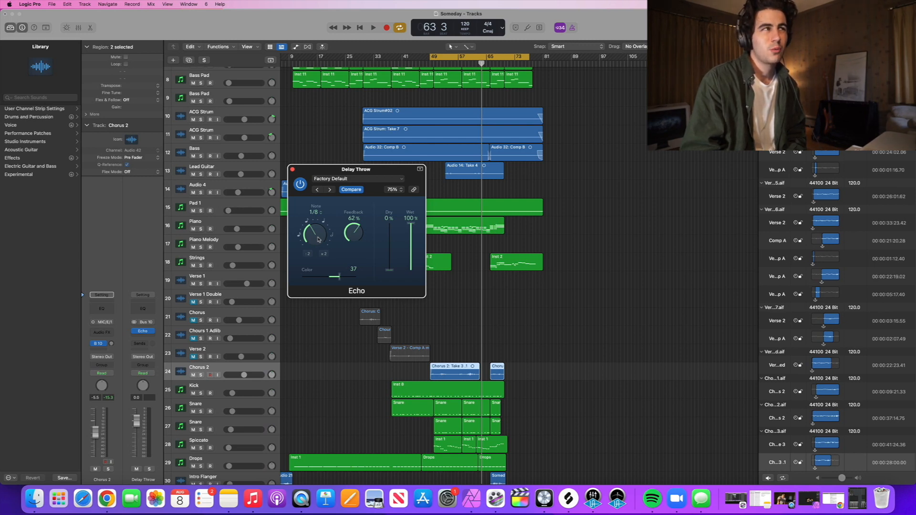
pyautogui.moveTo(319, 239); pyautogui.dragTo(318, 230)
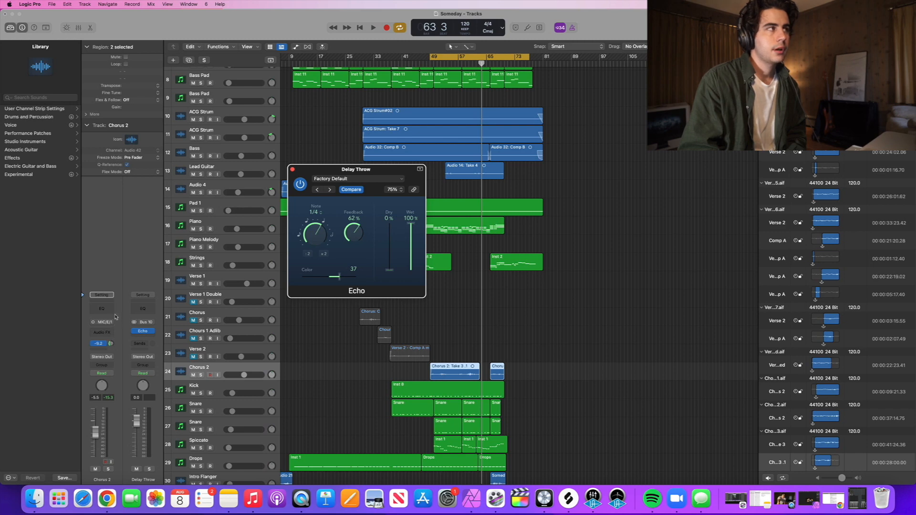
# Audition the delay by riding Chorus 2's Bus 10 send level during playback, and turn the send back down fully.
pyautogui.click(118, 340)
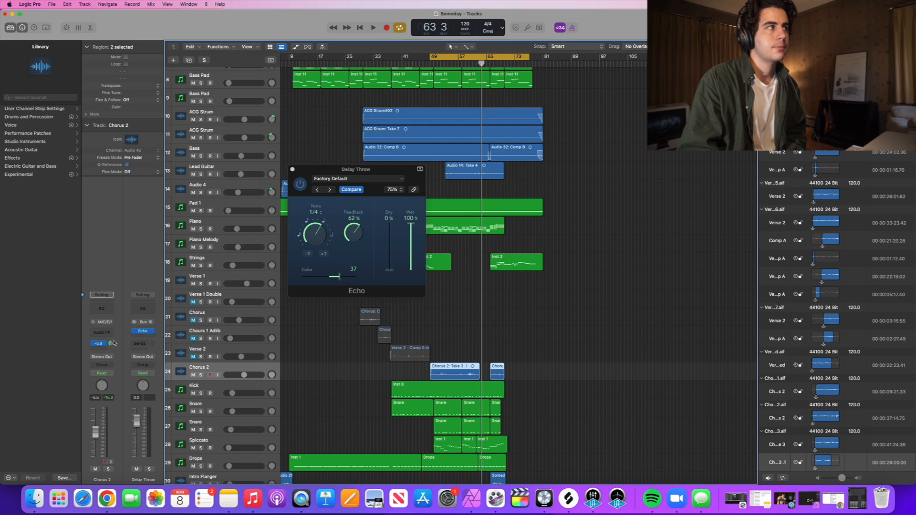
pyautogui.keyDown('alt'); pyautogui.click(111, 344); pyautogui.keyUp('alt')
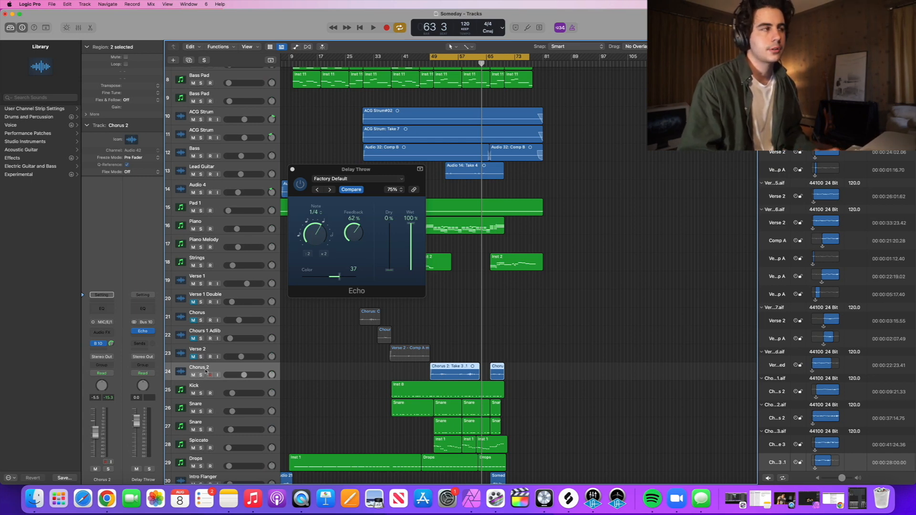
pyautogui.press('space')
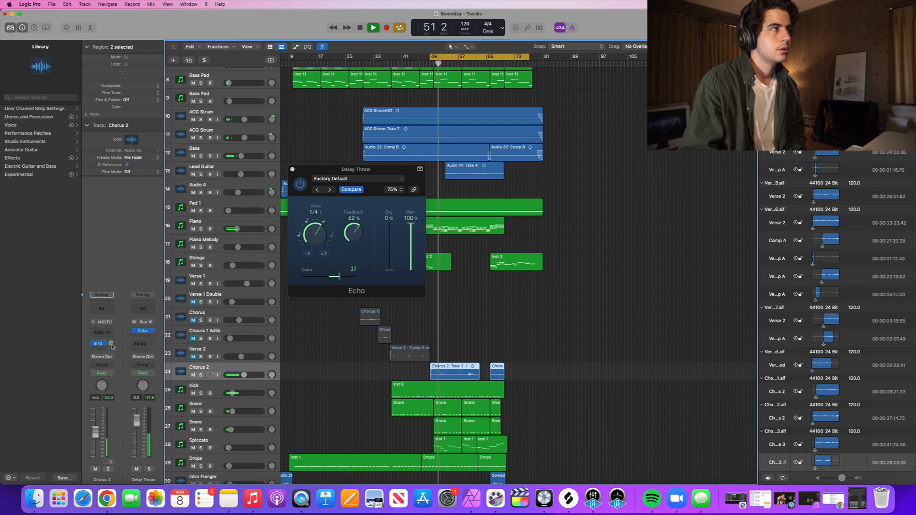
pyautogui.moveTo(112, 347); pyautogui.dragTo(112, 378)
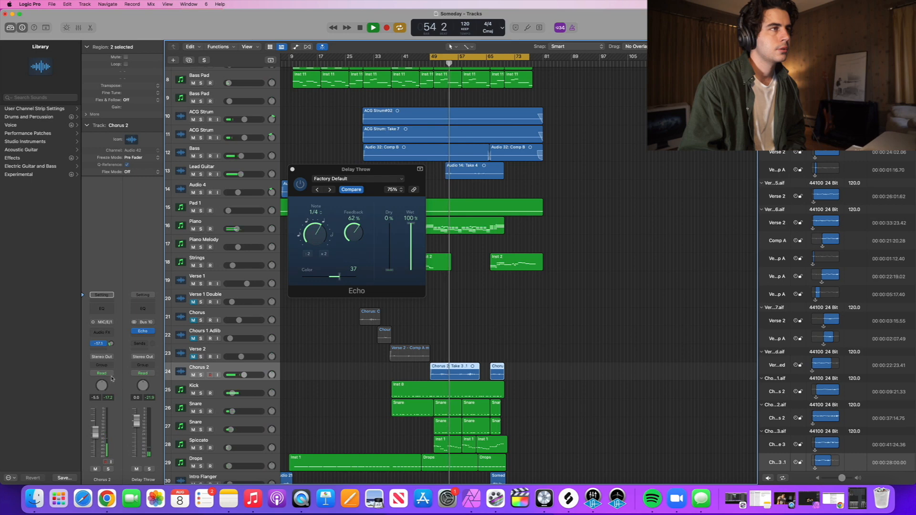
pyautogui.moveTo(112, 378)
pyautogui.mouseDown()
pyautogui.moveTo(109, 387)
pyautogui.moveTo(111, 376)
pyautogui.mouseUp()
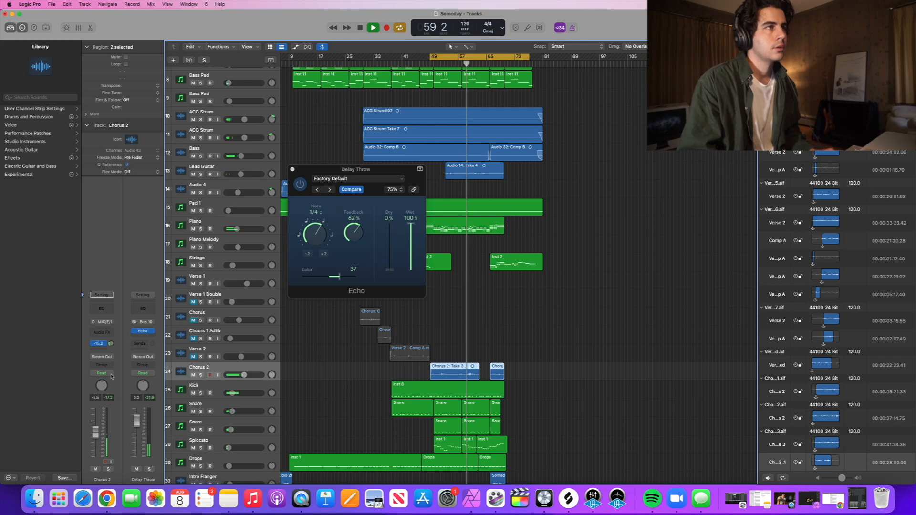
pyautogui.moveTo(111, 376); pyautogui.dragTo(110, 380)
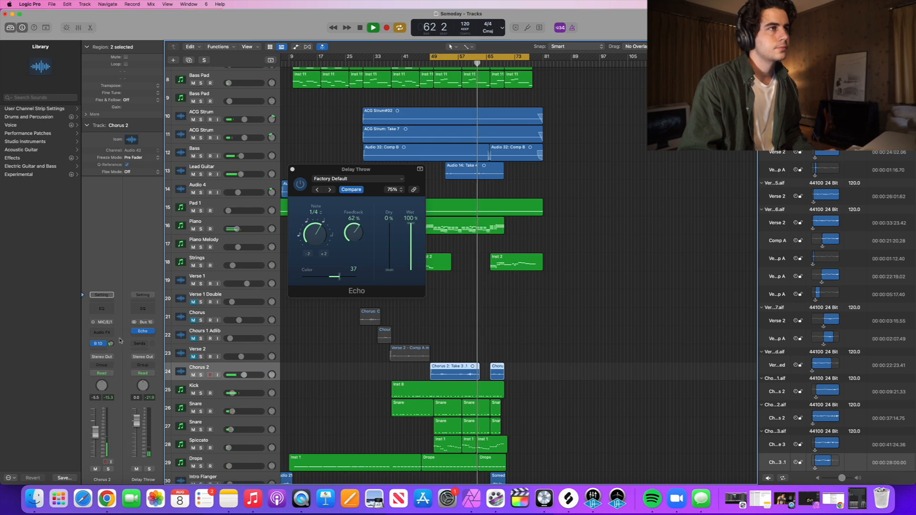
pyautogui.press('space')
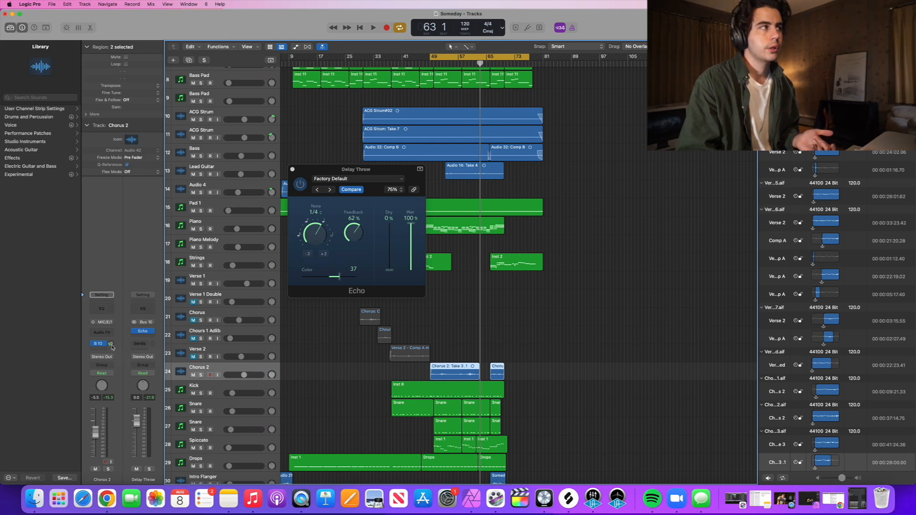
pyautogui.moveTo(114, 358); pyautogui.dragTo(115, 350)
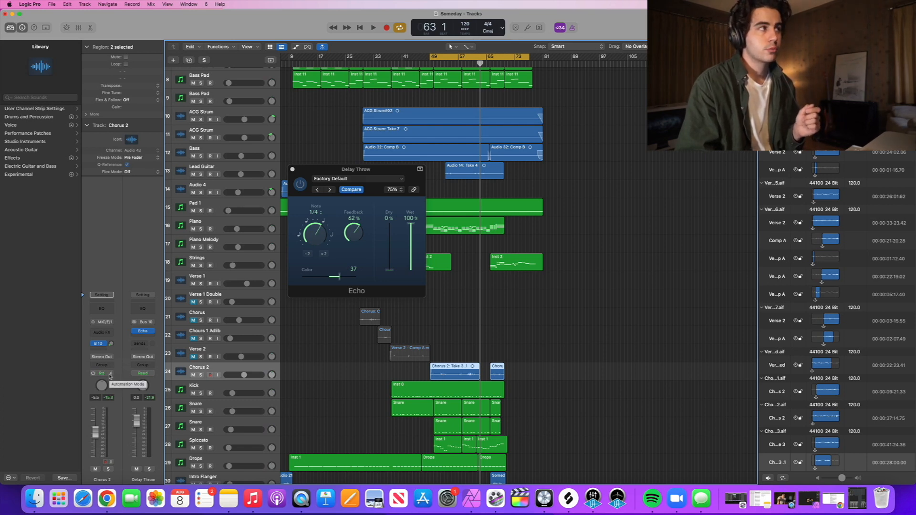
# Record Bus 10 send-level rides on Chorus 2 in Latch mode during playback, and return its automation mode to Read.
pyautogui.click(109, 375)
pyautogui.click(111, 389)
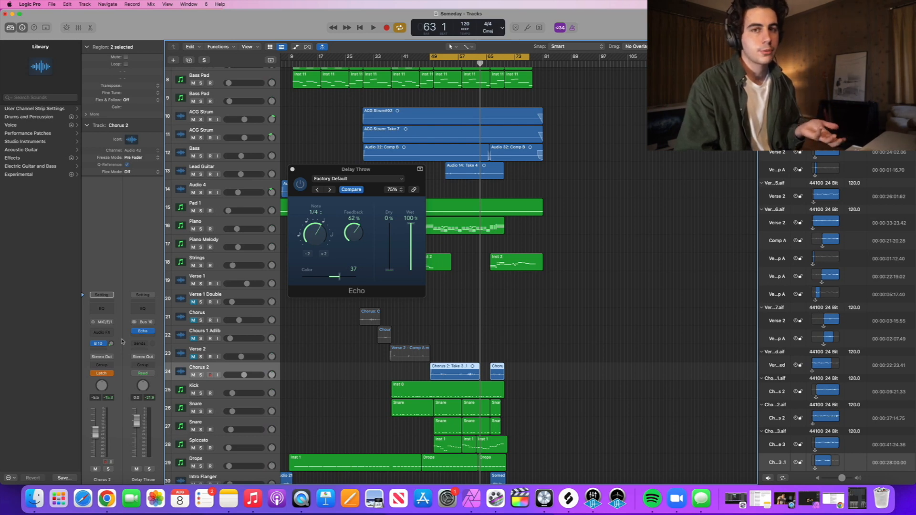
pyautogui.press('space')
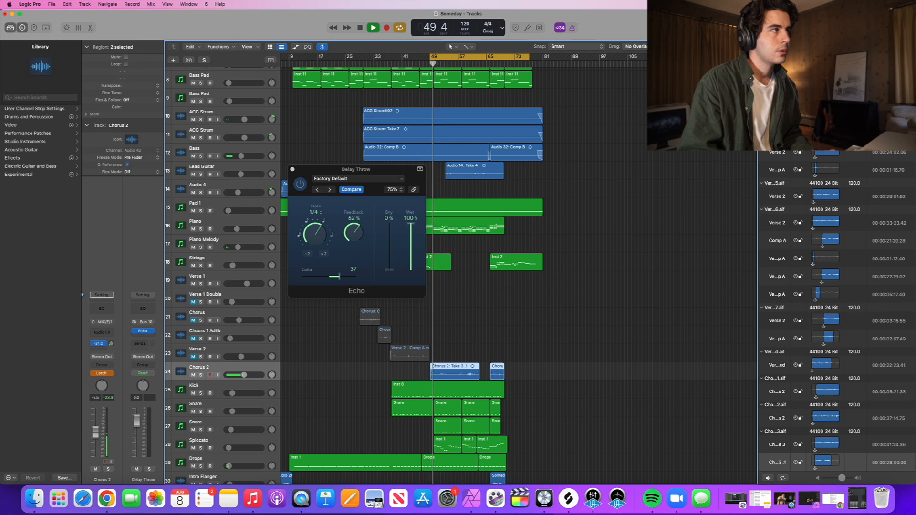
pyautogui.moveTo(112, 345); pyautogui.dragTo(114, 347)
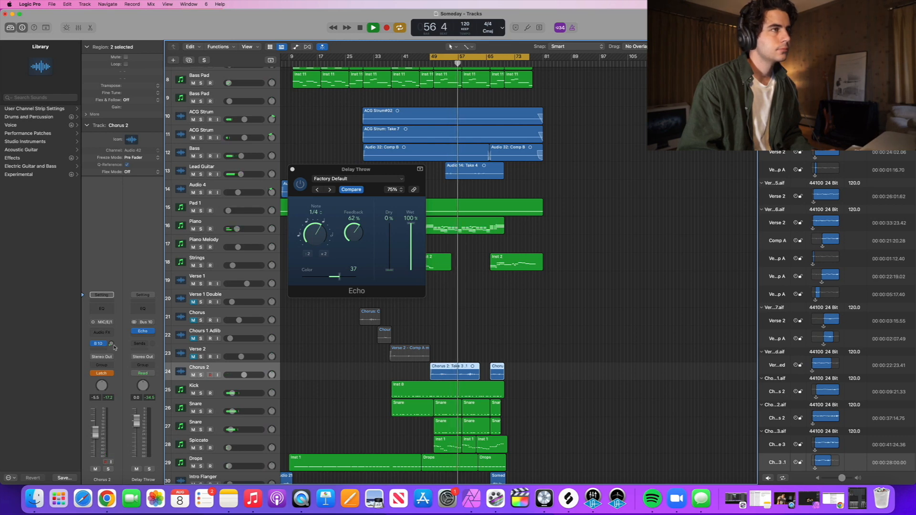
pyautogui.moveTo(114, 347)
pyautogui.mouseDown()
pyautogui.moveTo(115, 336)
pyautogui.moveTo(115, 348)
pyautogui.mouseUp()
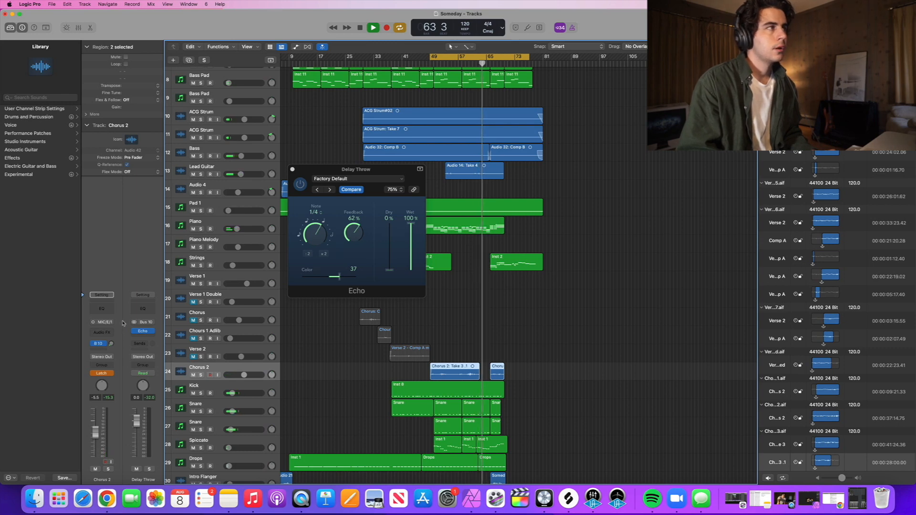
pyautogui.press('space')
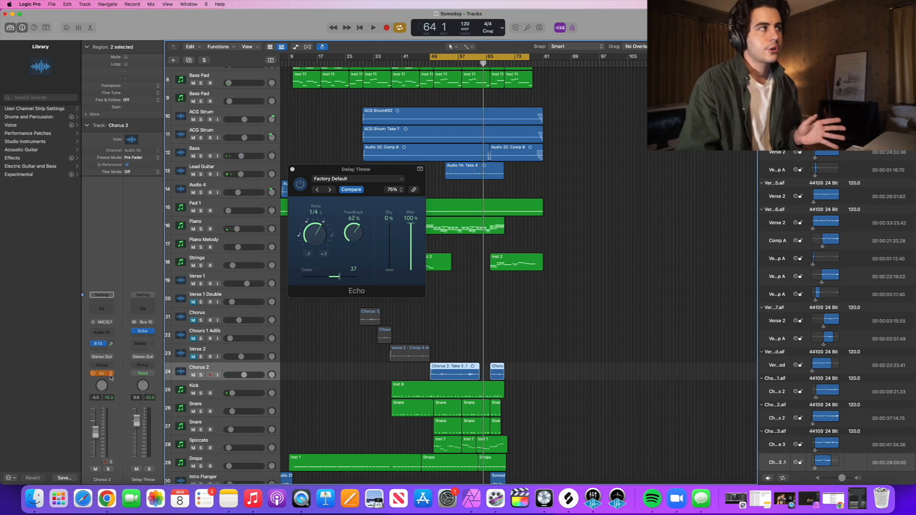
pyautogui.click(111, 374)
pyautogui.click(105, 361)
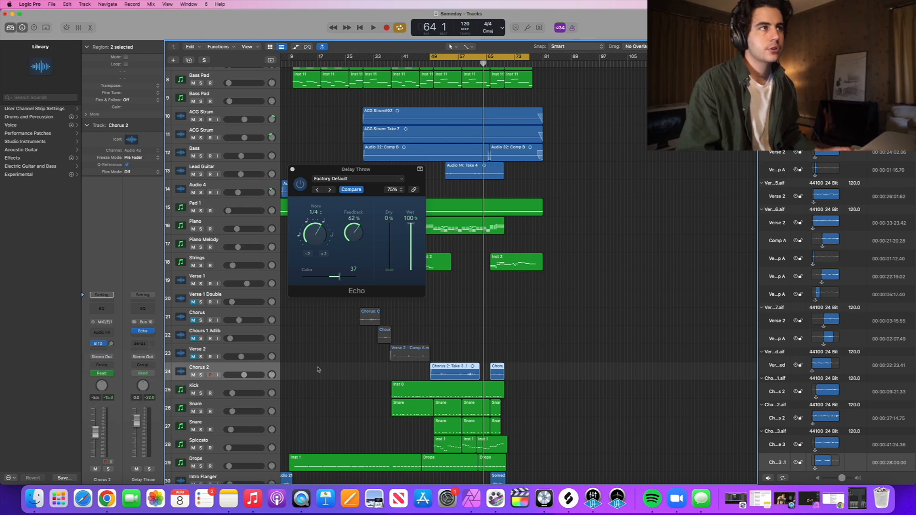
# Show track automation and display the Send 1 → Delay Throw parameter on the Chorus 2 track.
pyautogui.press('a')
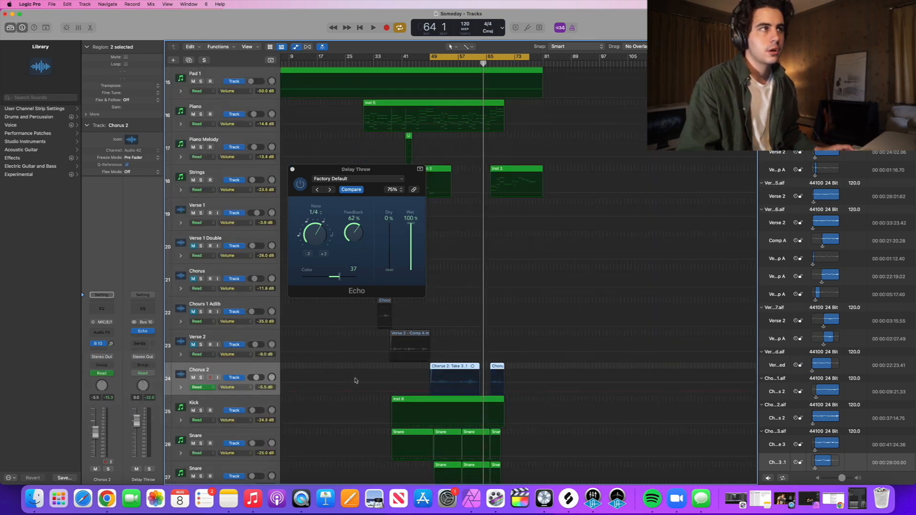
pyautogui.press('z')
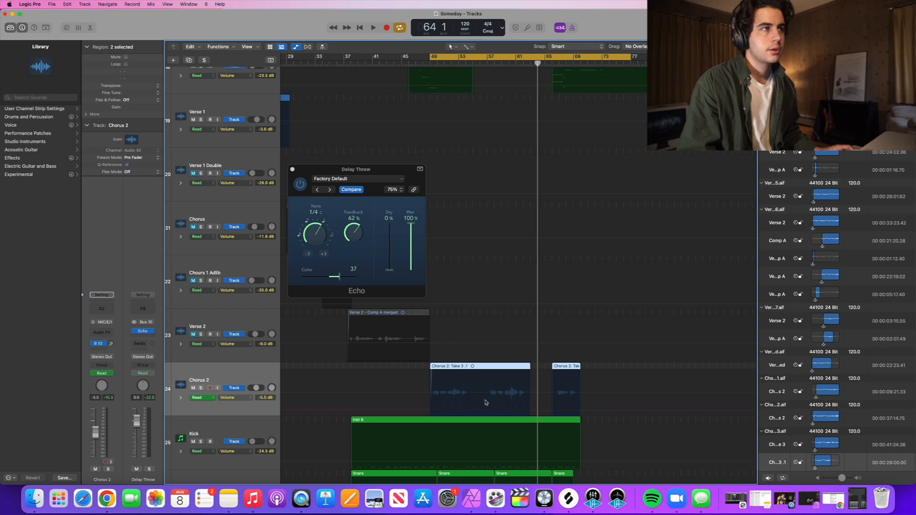
pyautogui.click(240, 399)
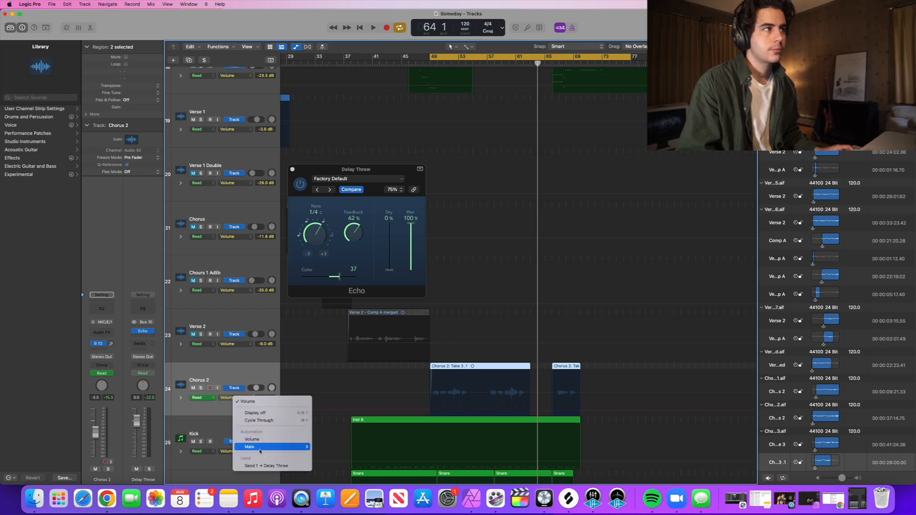
pyautogui.click(277, 466)
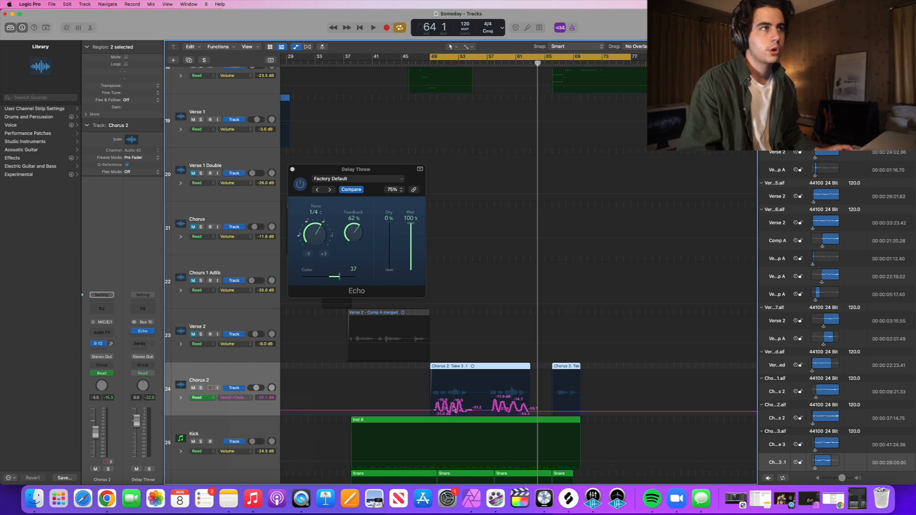
# Play back the chorus from bar 49 to audition Chorus 2's recorded Send 1 → Delay Throw automation.
pyautogui.scroll(6, 453, 408)
pyautogui.hscroll(1, 444, 410)
pyautogui.hscroll(2, 468, 408)
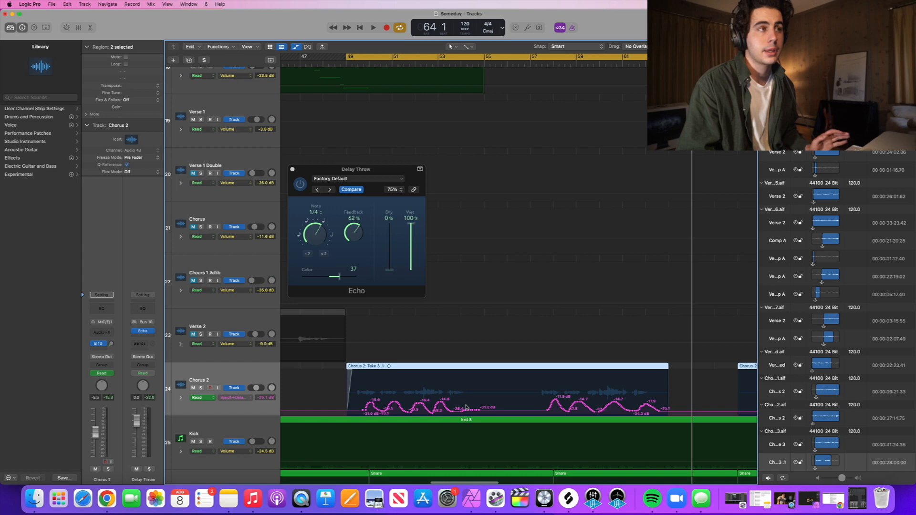
pyautogui.press('space')
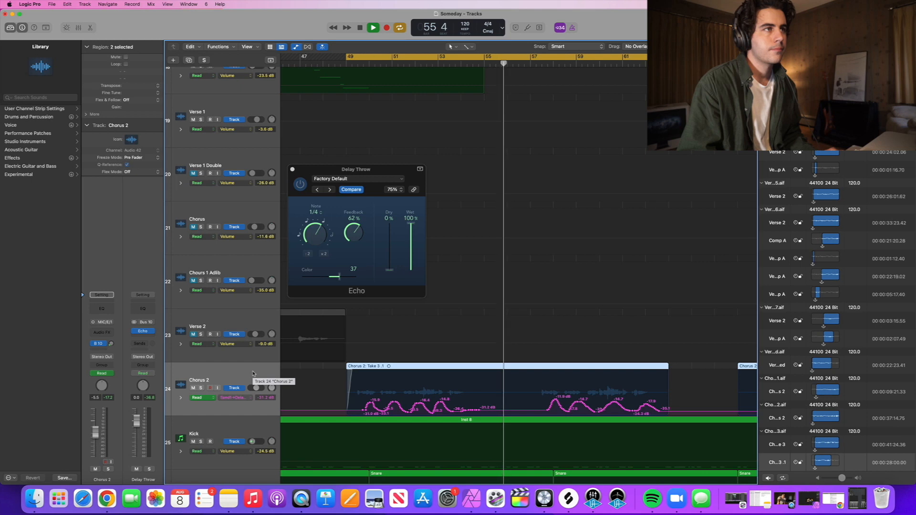
pyautogui.press('space')
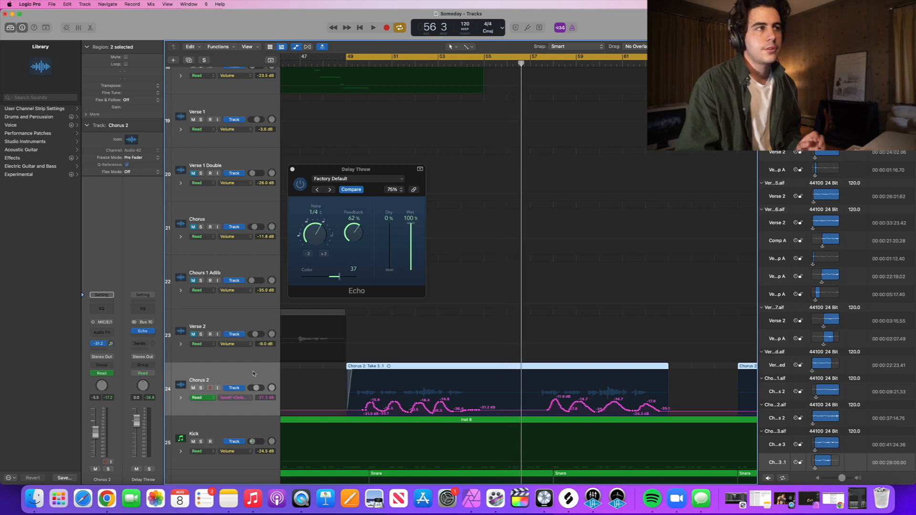
# Shape an extra peak in Chorus 2's Send 1 → Delay Throw automation around bar 53, beat 3, just after the first group of rides.
pyautogui.click(455, 411)
pyautogui.moveTo(459, 414); pyautogui.dragTo(456, 401)
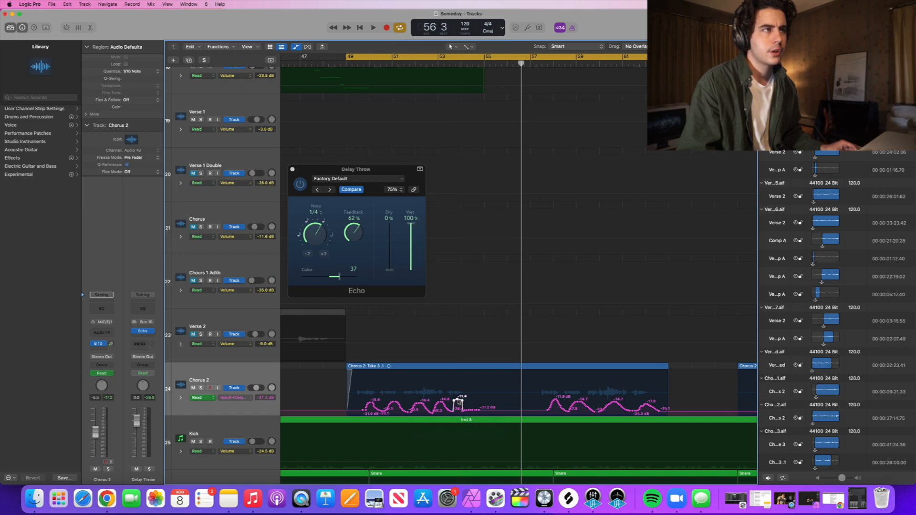
pyautogui.moveTo(457, 403); pyautogui.dragTo(457, 402)
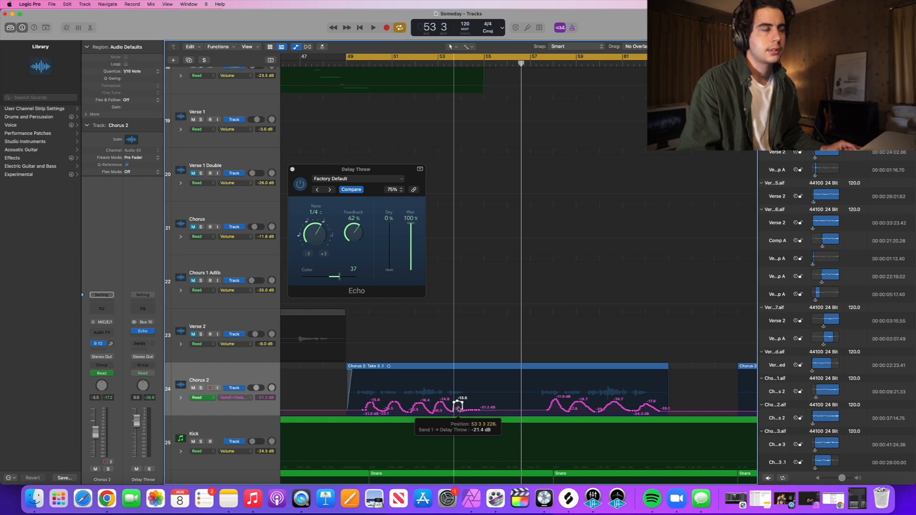
pyautogui.moveTo(458, 406); pyautogui.dragTo(457, 406)
# Solo Chorus 2 while auditioning the delay, and lower the Pitch Shifter's mix on Delay Throw to 30%.
pyautogui.press('space')
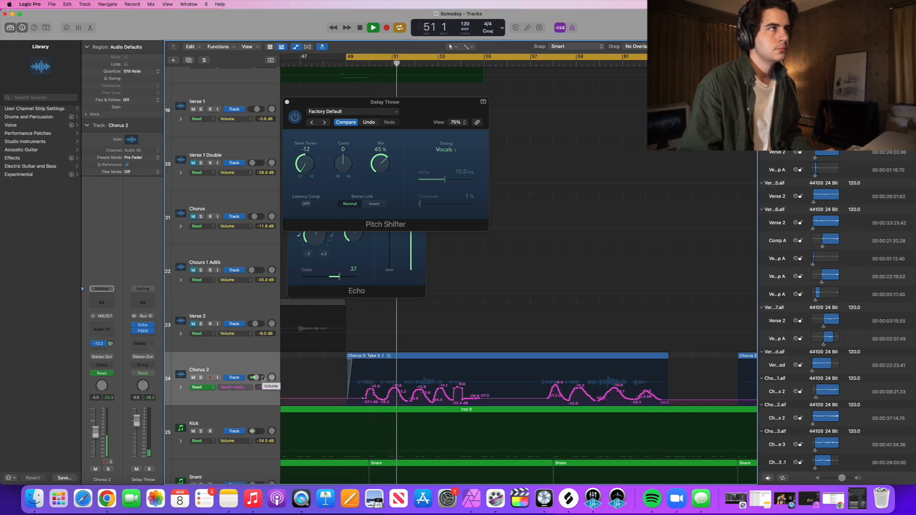
pyautogui.moveTo(380, 163); pyautogui.dragTo(379, 172)
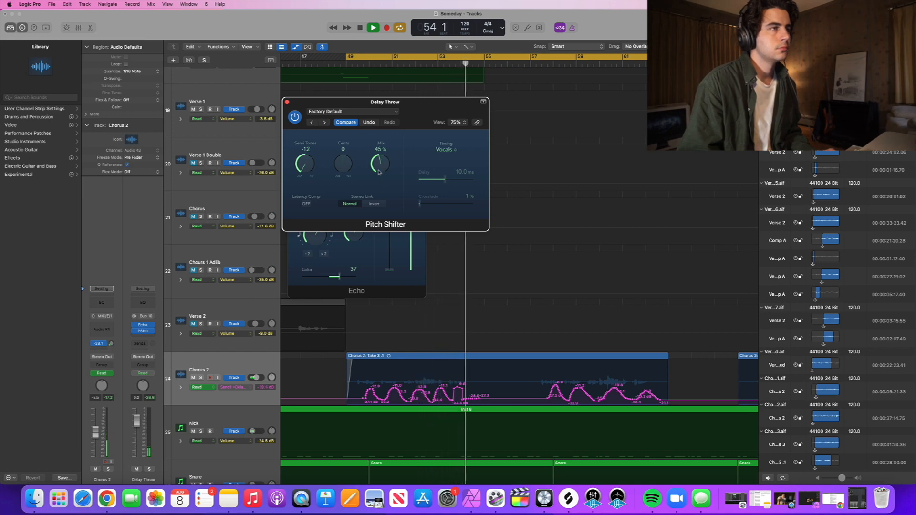
pyautogui.press('space')
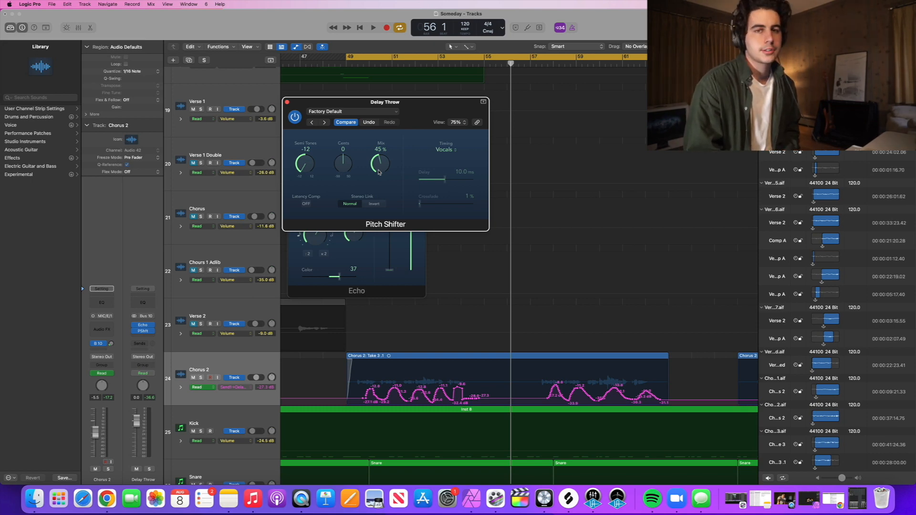
pyautogui.press('space')
pyautogui.click(201, 377)
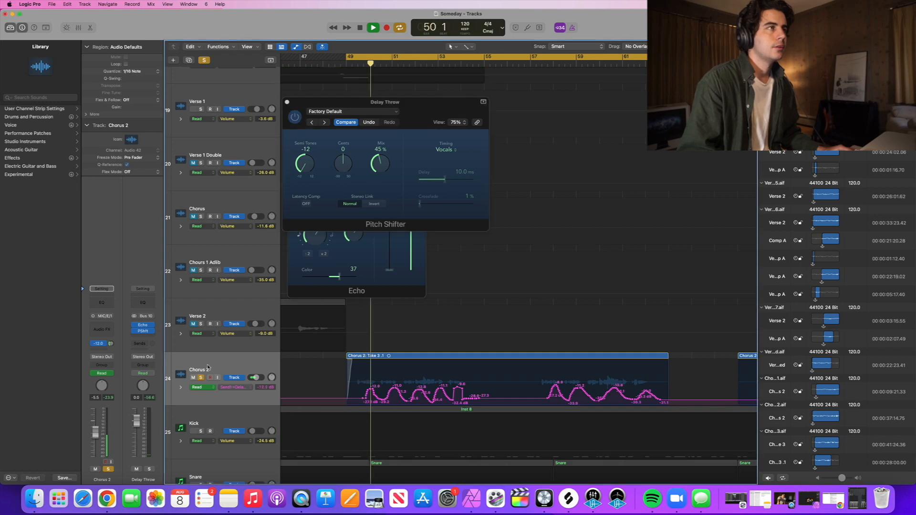
pyautogui.moveTo(380, 164); pyautogui.dragTo(384, 190)
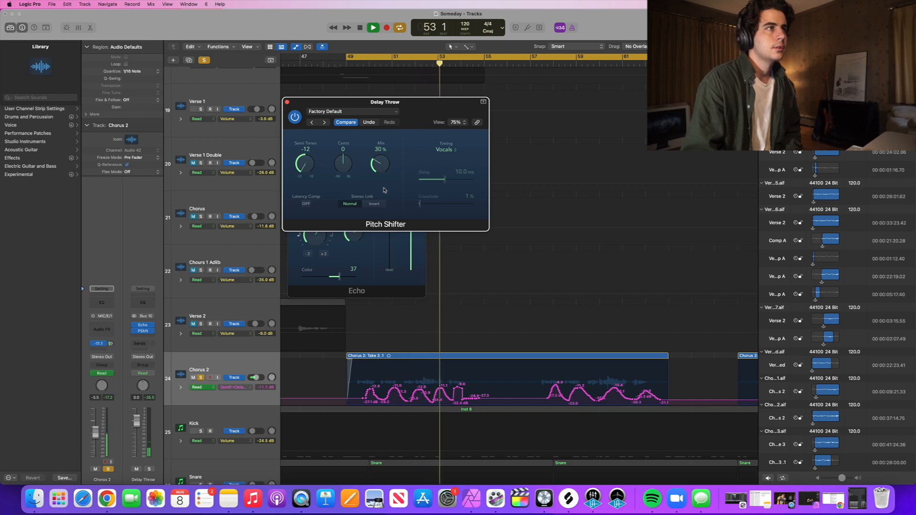